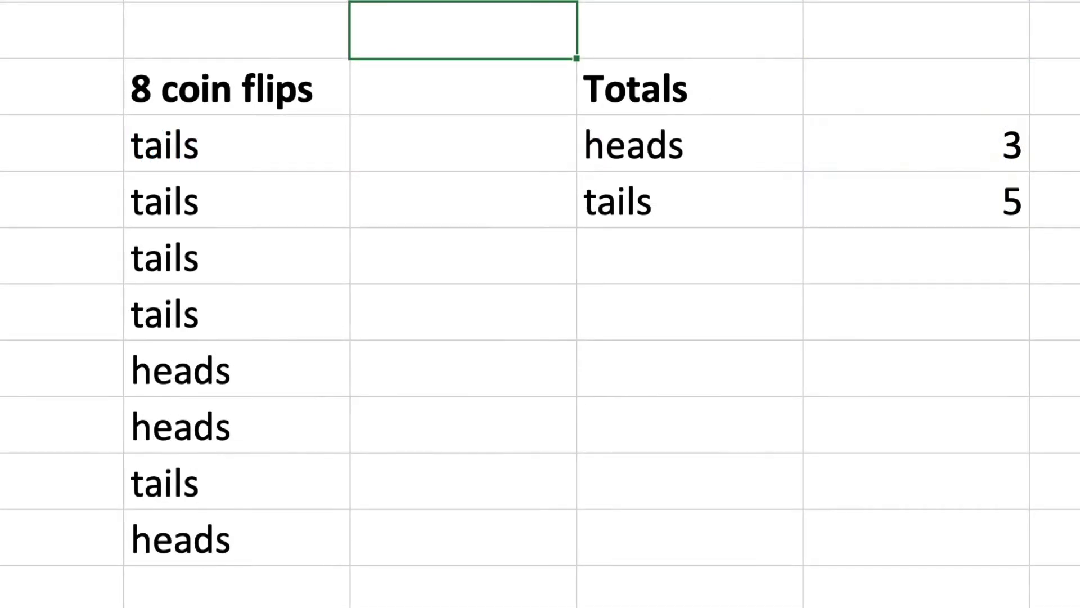
Step: Recalculate the sheet three times with F9 until the eight flips total 5 heads and 3 tails
key(F9)
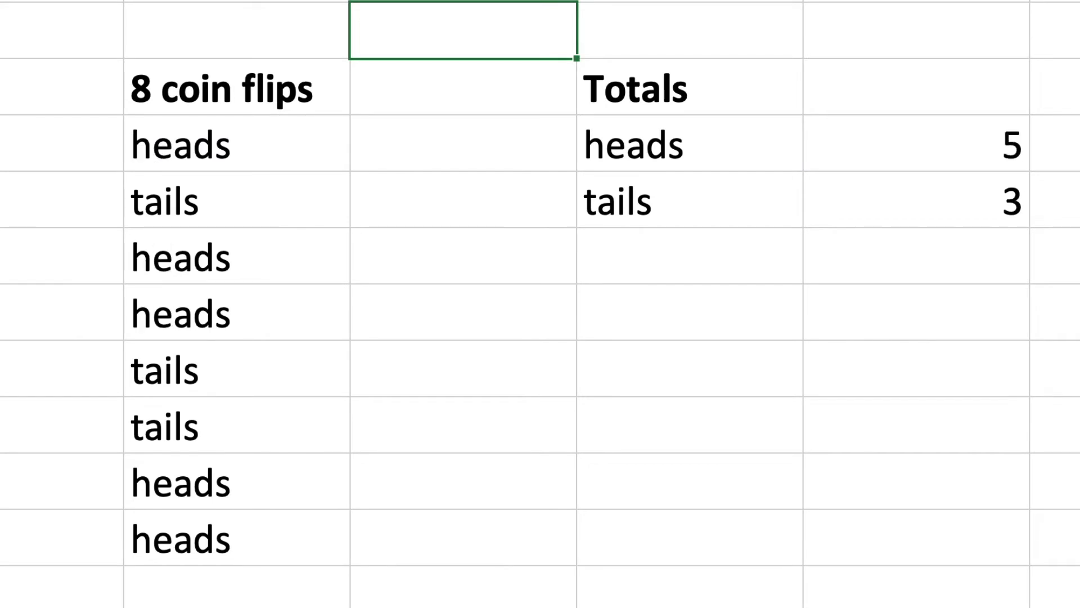
key(F9)
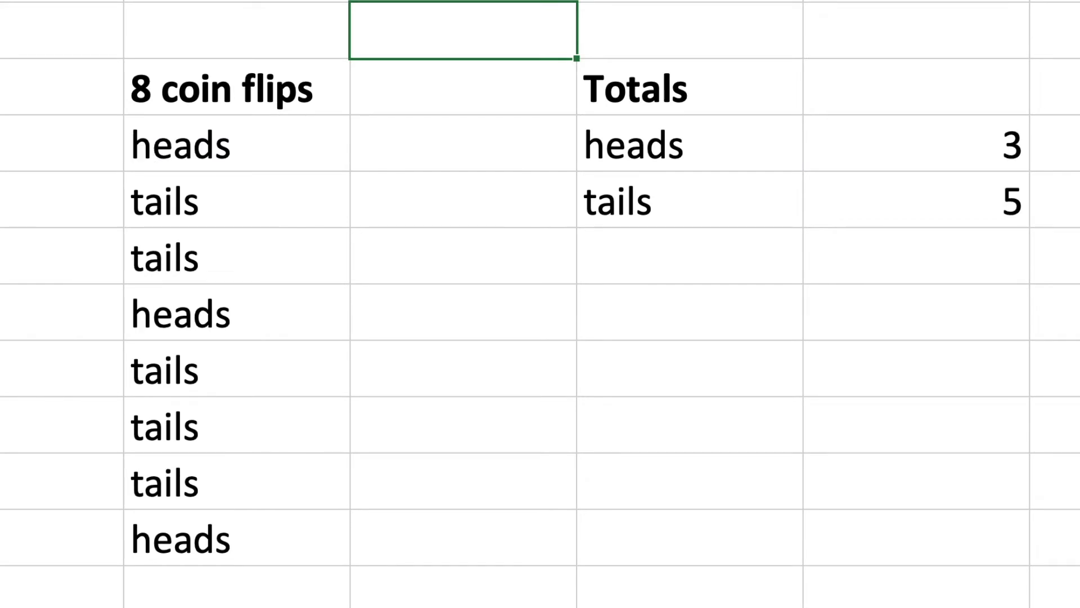
key(F9)
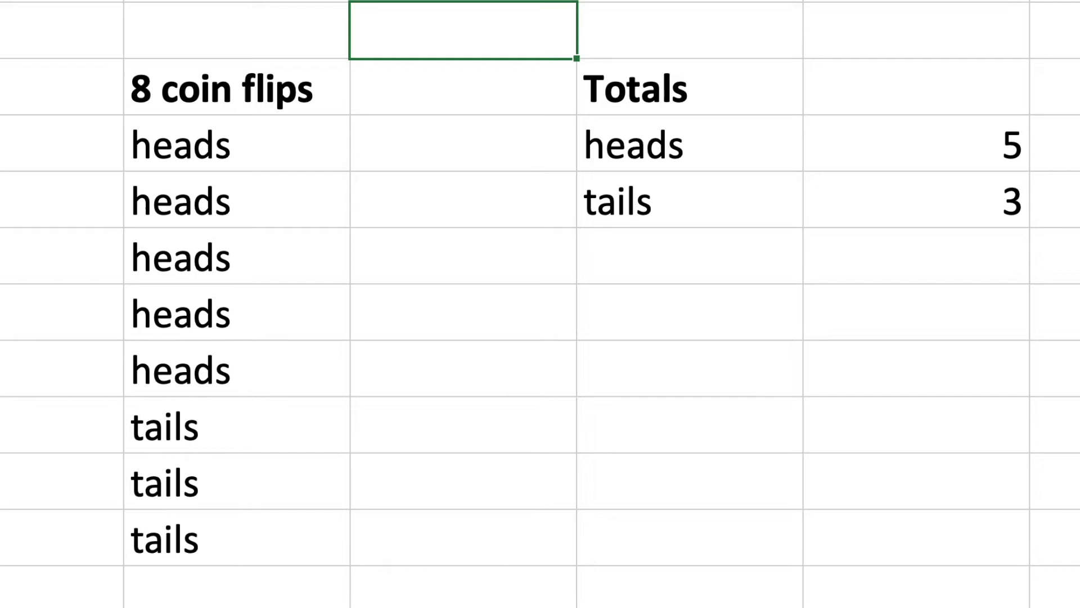